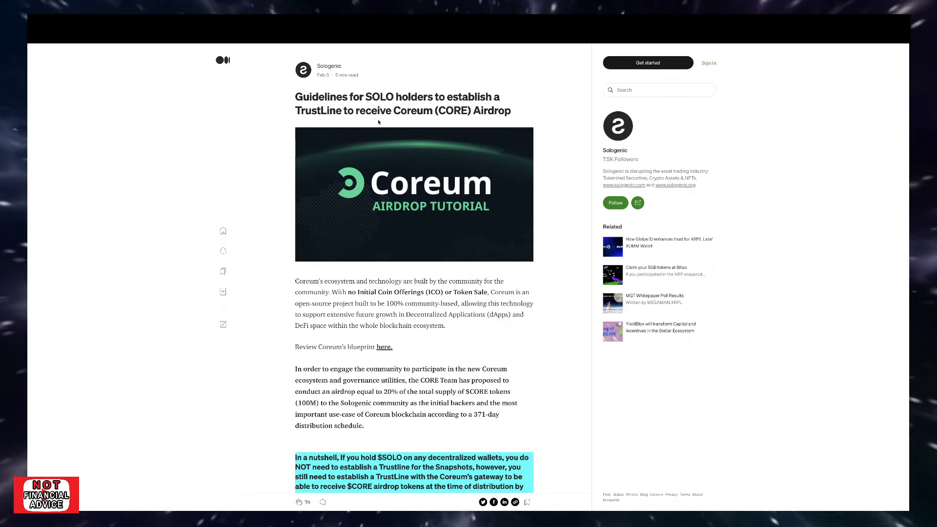
{"action": "scroll", "coordinate": [471, 119], "scroll_direction": "down", "scroll_amount": 3}
{"action": "scroll", "coordinate": [403, 183], "scroll_direction": "down", "scroll_amount": 2}
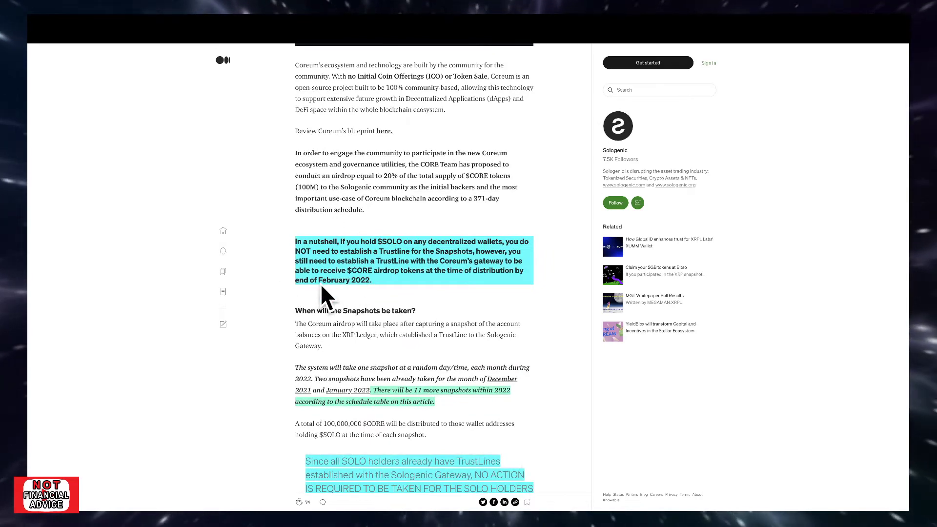
{"action": "scroll", "coordinate": [323, 293], "scroll_direction": "down", "scroll_amount": 1}
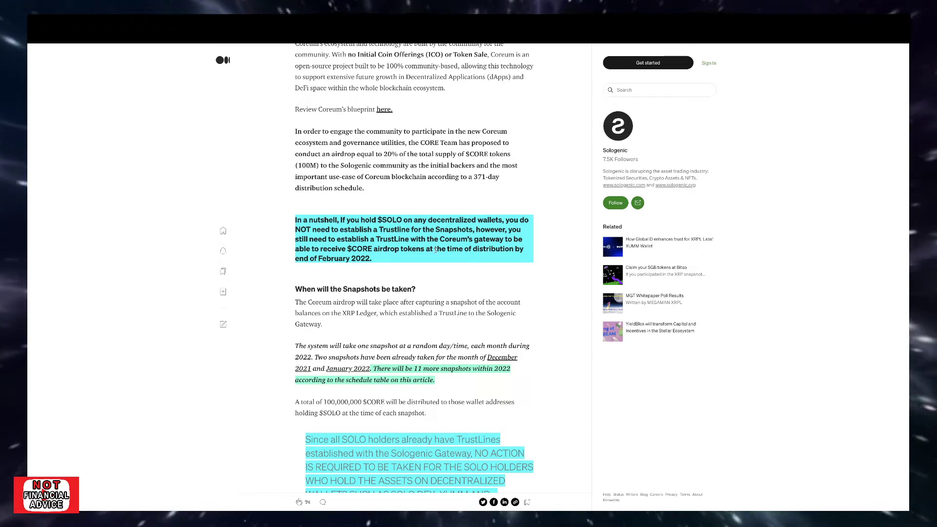
{"action": "scroll", "coordinate": [415, 251], "scroll_direction": "down", "scroll_amount": 2}
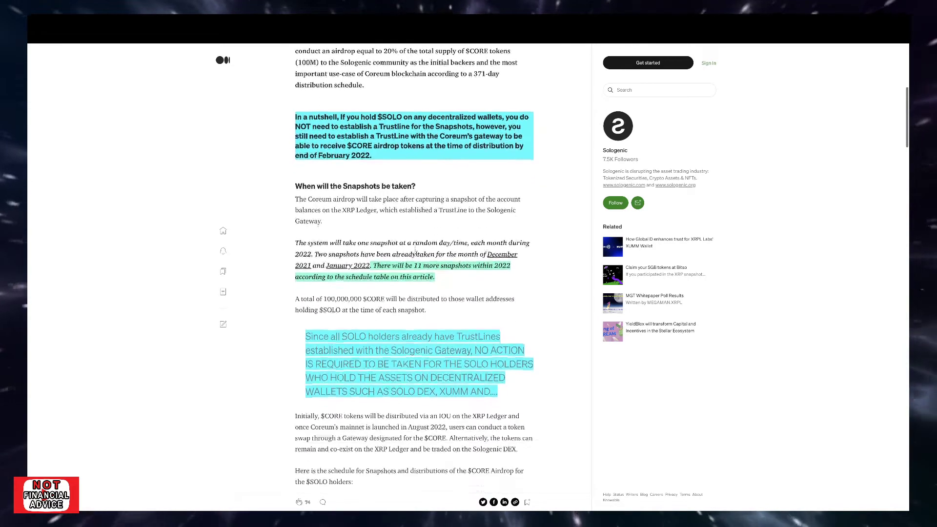
{"action": "scroll", "coordinate": [415, 251], "scroll_direction": "down", "scroll_amount": 2}
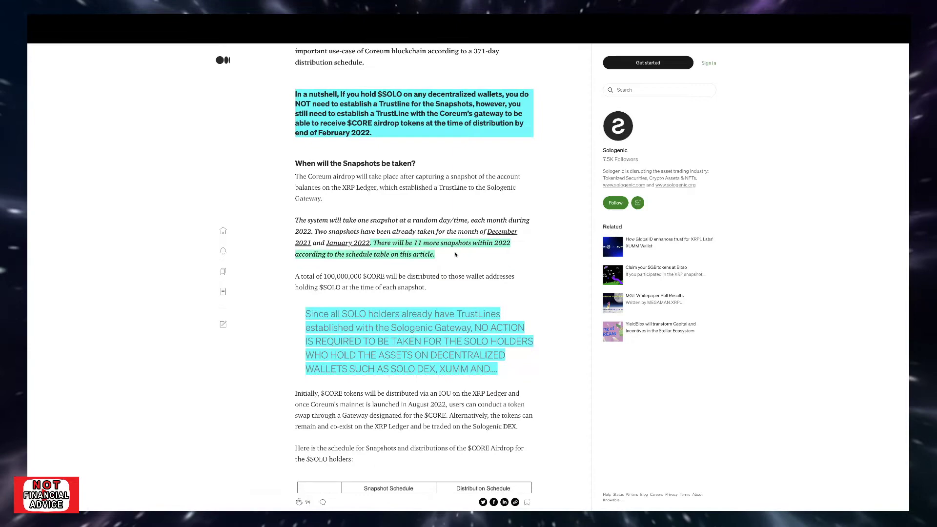
{"action": "scroll", "coordinate": [460, 246], "scroll_direction": "down", "scroll_amount": 3}
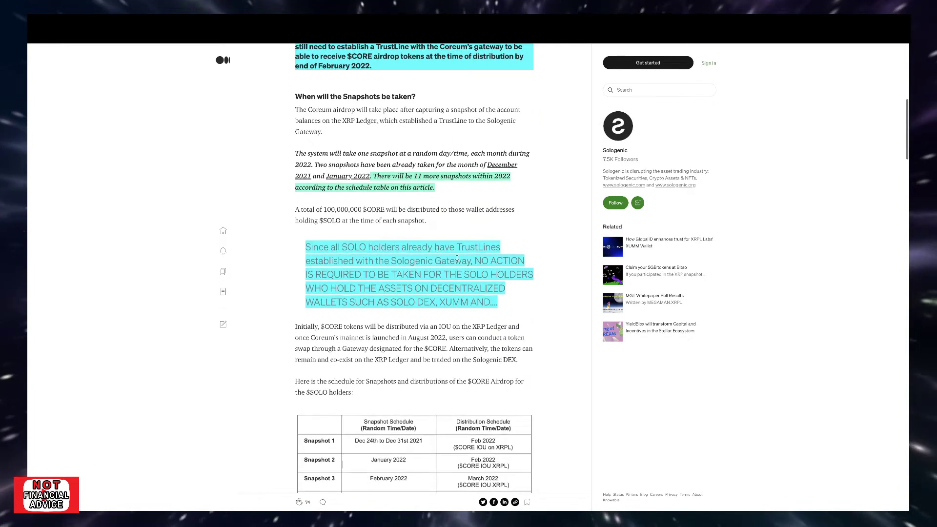
{"action": "scroll", "coordinate": [460, 246], "scroll_direction": "down", "scroll_amount": 3}
{"action": "scroll", "coordinate": [460, 247], "scroll_direction": "down", "scroll_amount": 3}
{"action": "scroll", "coordinate": [447, 279], "scroll_direction": "up", "scroll_amount": 4}
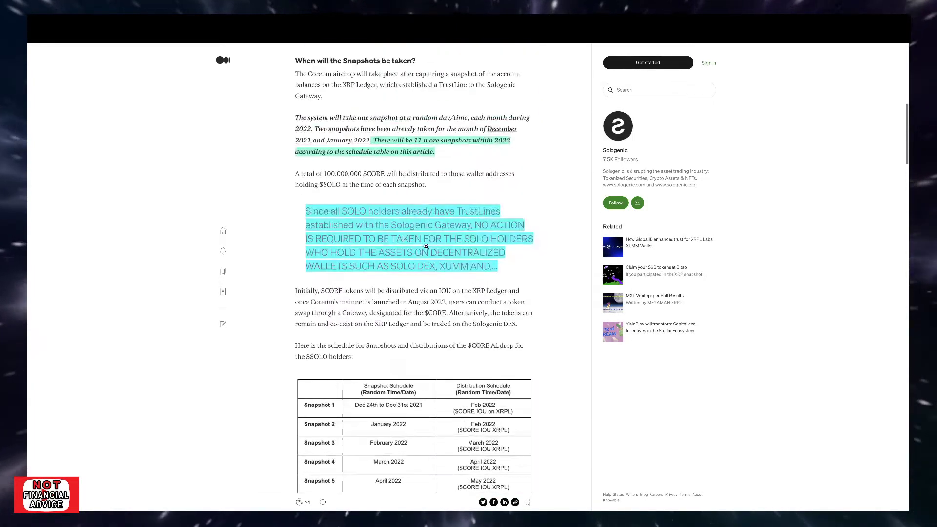
{"action": "scroll", "coordinate": [446, 279], "scroll_direction": "up", "scroll_amount": 4}
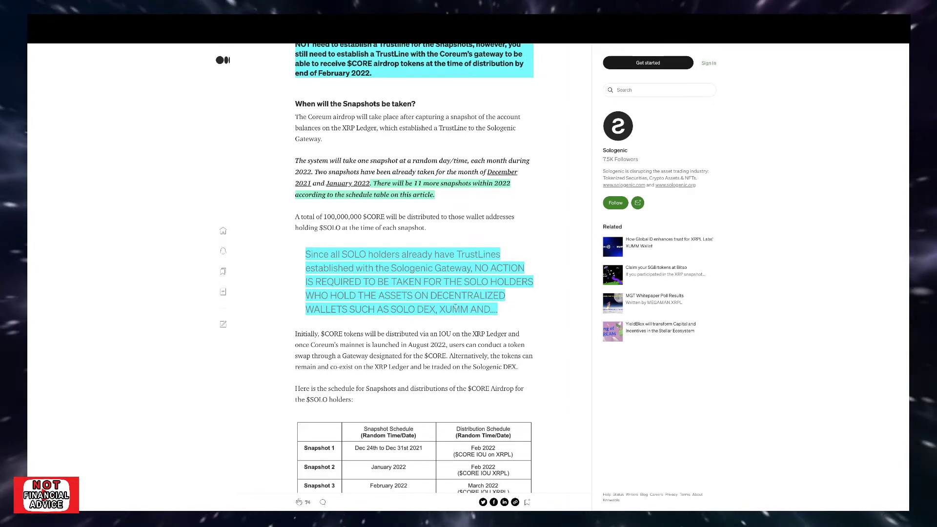
{"action": "scroll", "coordinate": [442, 261], "scroll_direction": "up", "scroll_amount": 1}
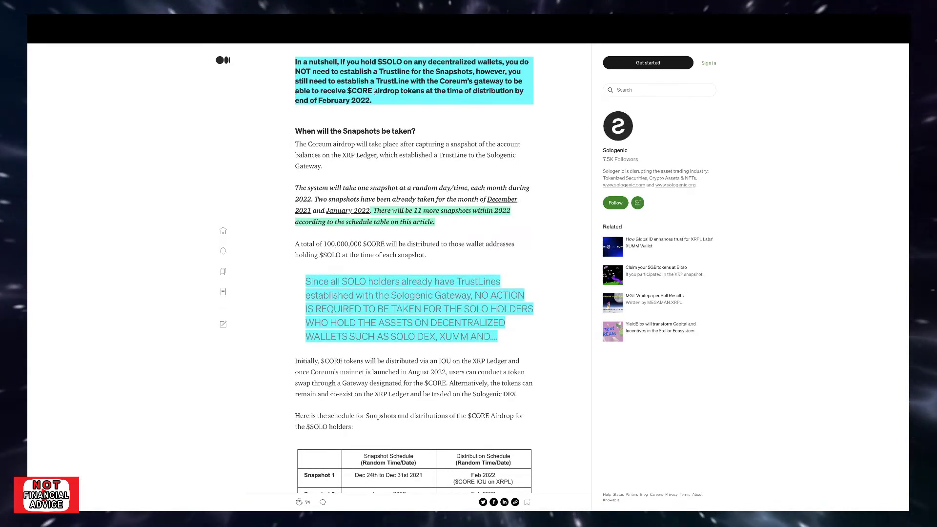
{"action": "scroll", "coordinate": [419, 177], "scroll_direction": "down", "scroll_amount": 5}
{"action": "scroll", "coordinate": [419, 177], "scroll_direction": "down", "scroll_amount": 5}
{"action": "scroll", "coordinate": [419, 177], "scroll_direction": "down", "scroll_amount": 4}
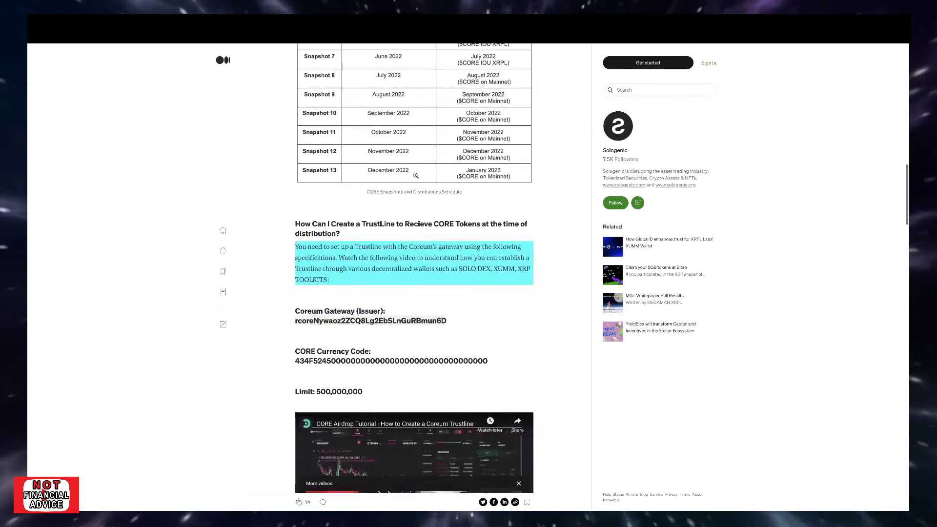
{"action": "scroll", "coordinate": [420, 176], "scroll_direction": "down", "scroll_amount": 2}
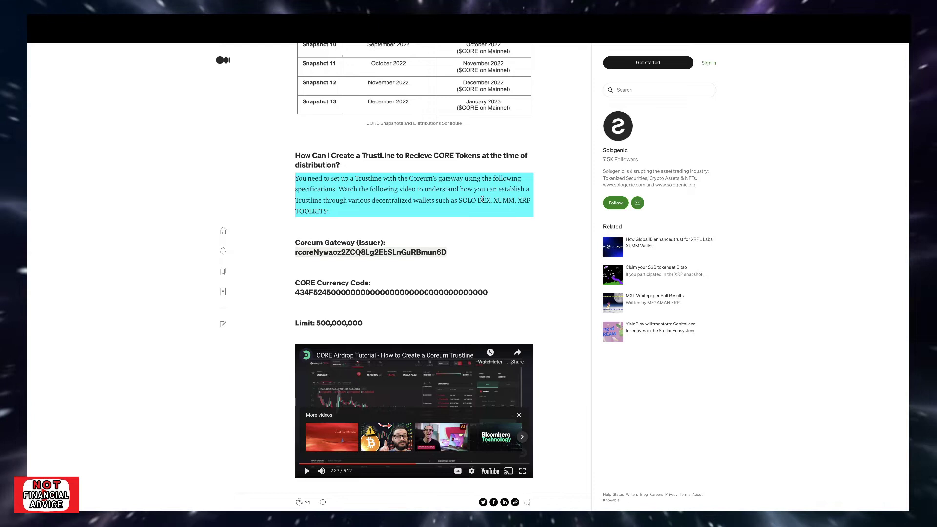
{"action": "scroll", "coordinate": [413, 293], "scroll_direction": "down", "scroll_amount": 1}
Select the Coreum gateway issuer address, dismiss the sharing popup, then clear the selection.
{"action": "double_click", "coordinate": [317, 253]}
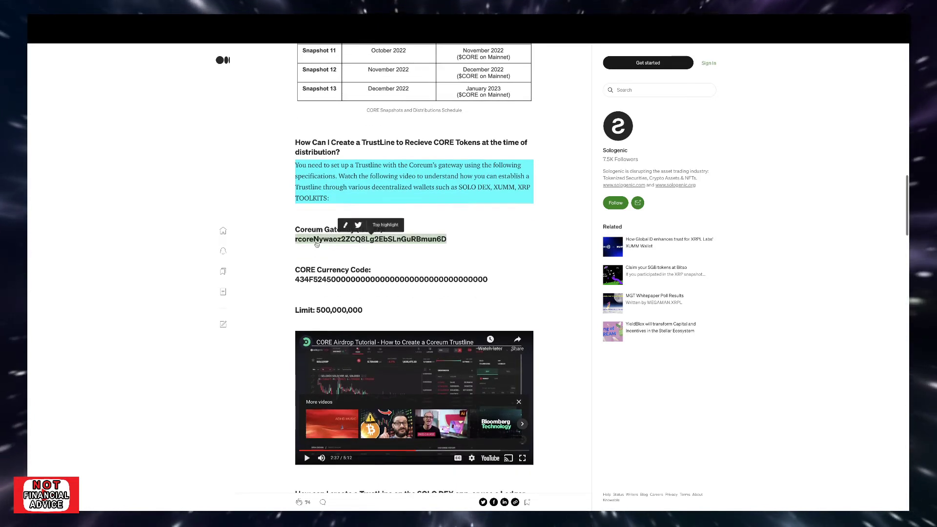
{"action": "left_click", "coordinate": [421, 279]}
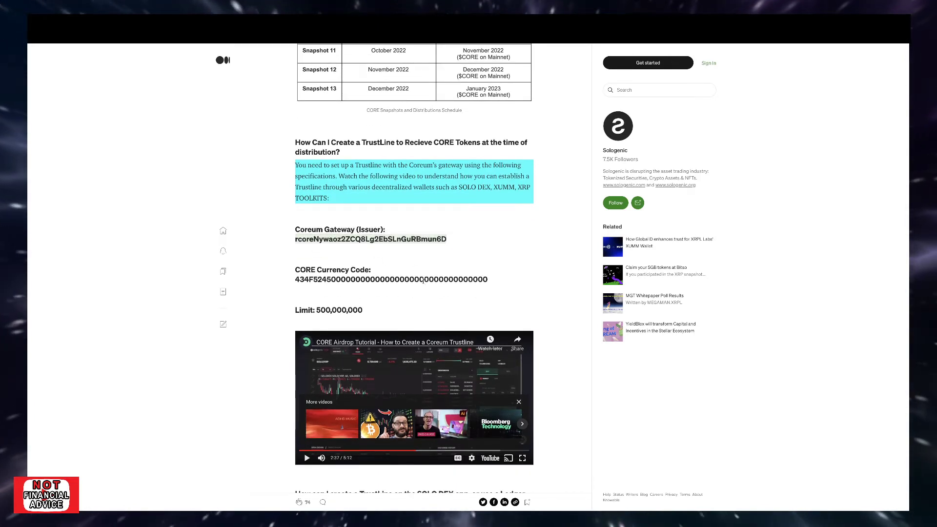
{"action": "double_click", "coordinate": [401, 244]}
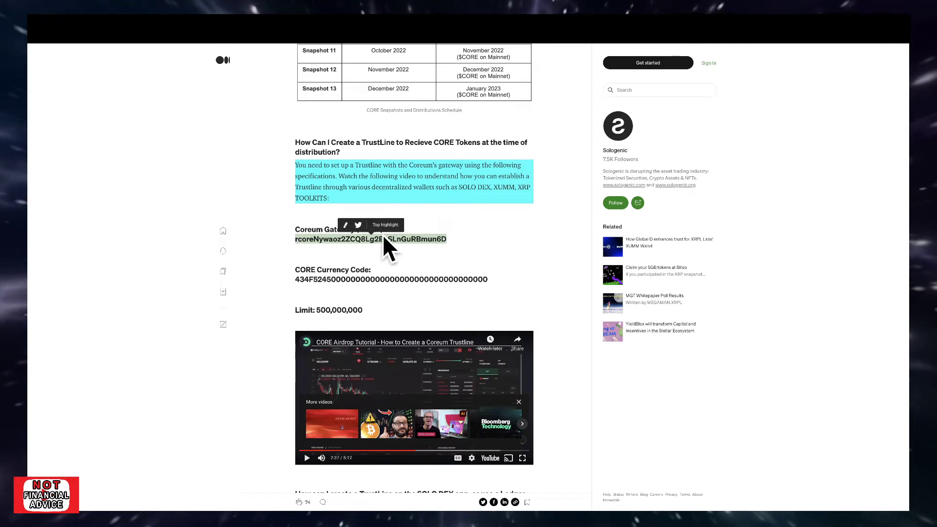
{"action": "left_click", "coordinate": [403, 275]}
{"action": "scroll", "coordinate": [403, 274], "scroll_direction": "down", "scroll_amount": 1}
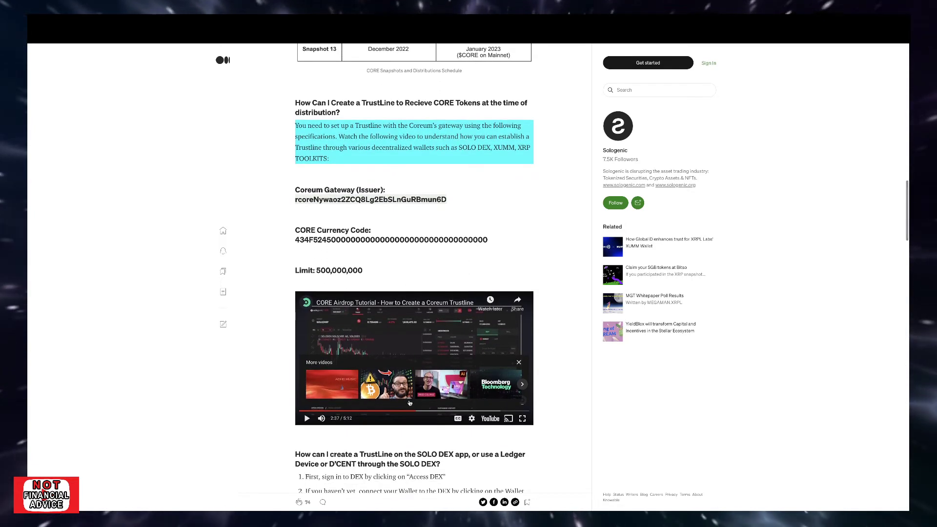
{"action": "scroll", "coordinate": [386, 283], "scroll_direction": "down", "scroll_amount": 1}
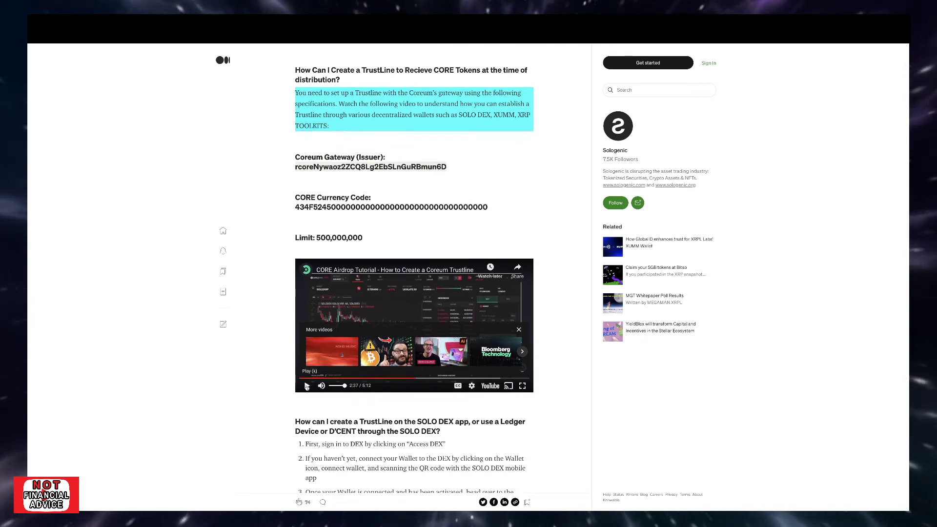
Play the embedded CORE airdrop tutorial video and watch it full screen.
{"action": "left_click", "coordinate": [307, 386]}
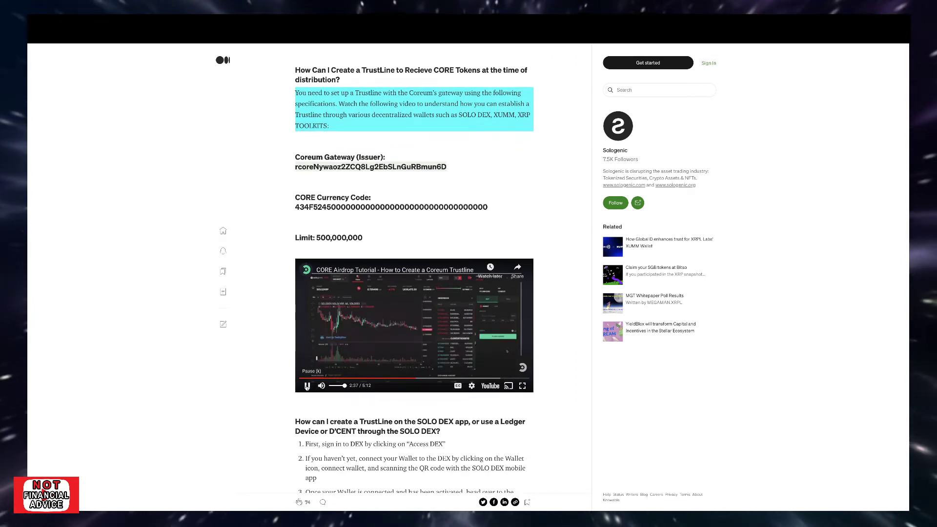
{"action": "left_click", "coordinate": [523, 386]}
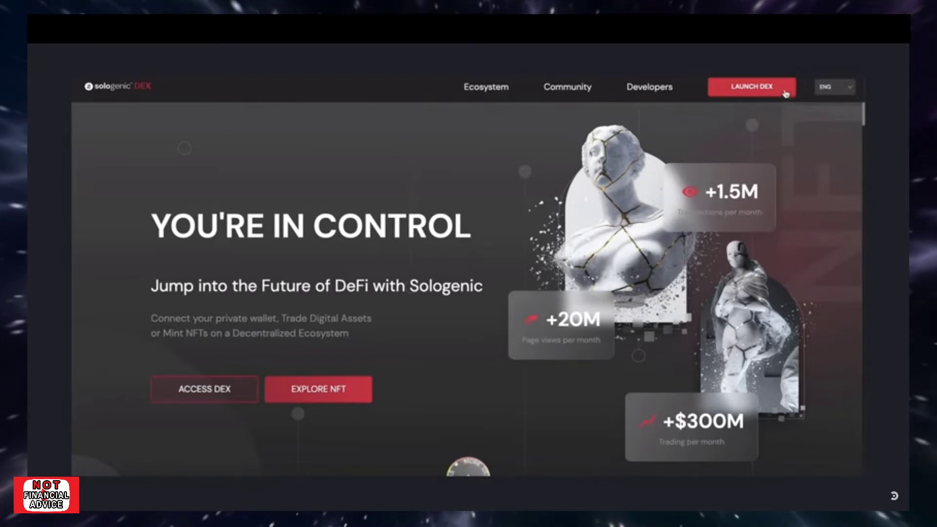
Launch Sologenic DEX and start a SOLO DEX wallet connection by QR code.
{"action": "left_click", "coordinate": [777, 88]}
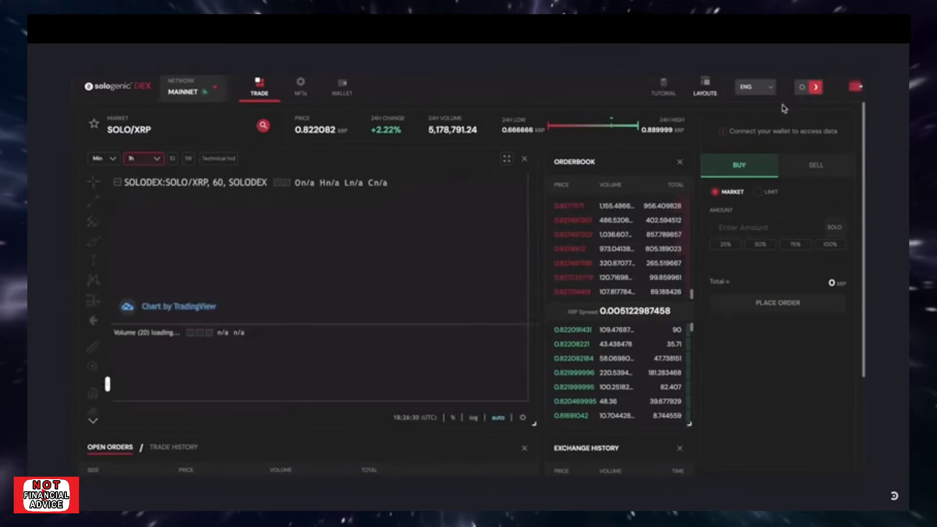
{"action": "left_click", "coordinate": [856, 86]}
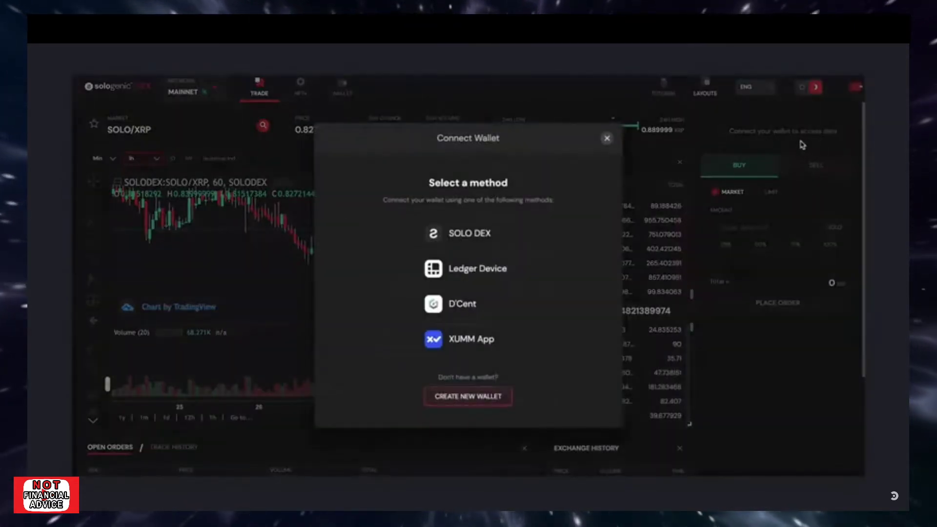
{"action": "left_click", "coordinate": [563, 228]}
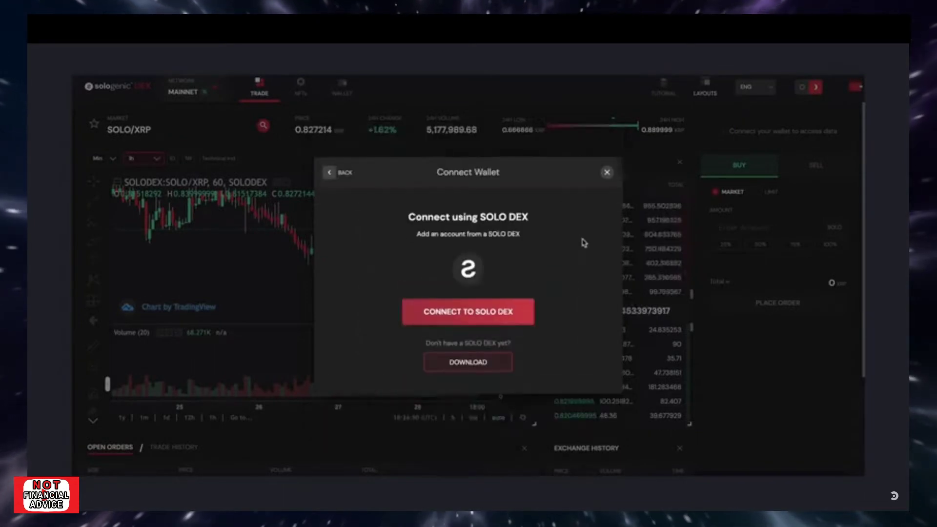
{"action": "left_click", "coordinate": [535, 308]}
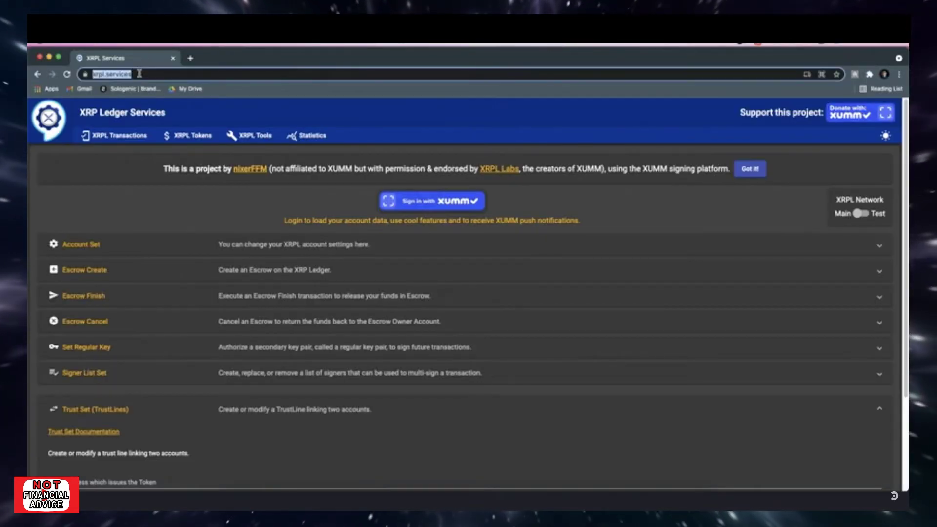
Load xrpl.services and sign in with XUMM to show the account's data.
{"action": "key", "text": "Return"}
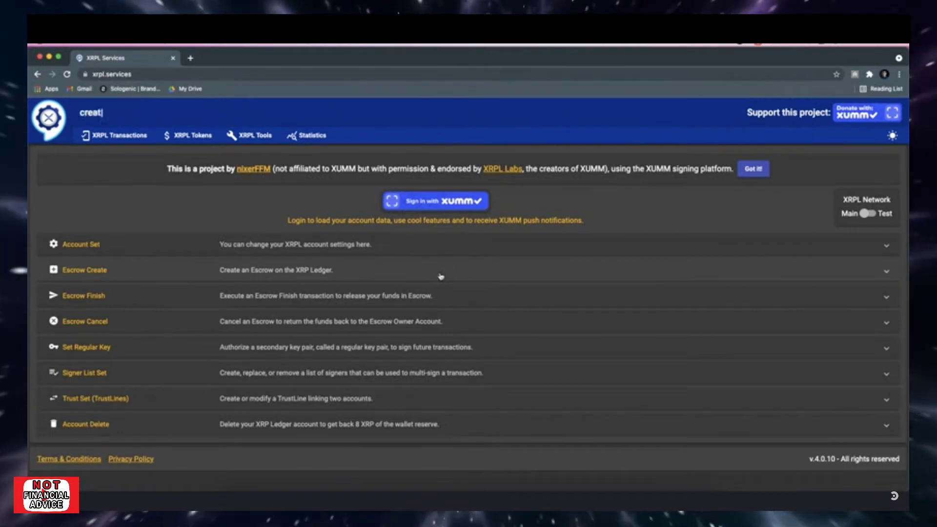
{"action": "left_click", "coordinate": [434, 201]}
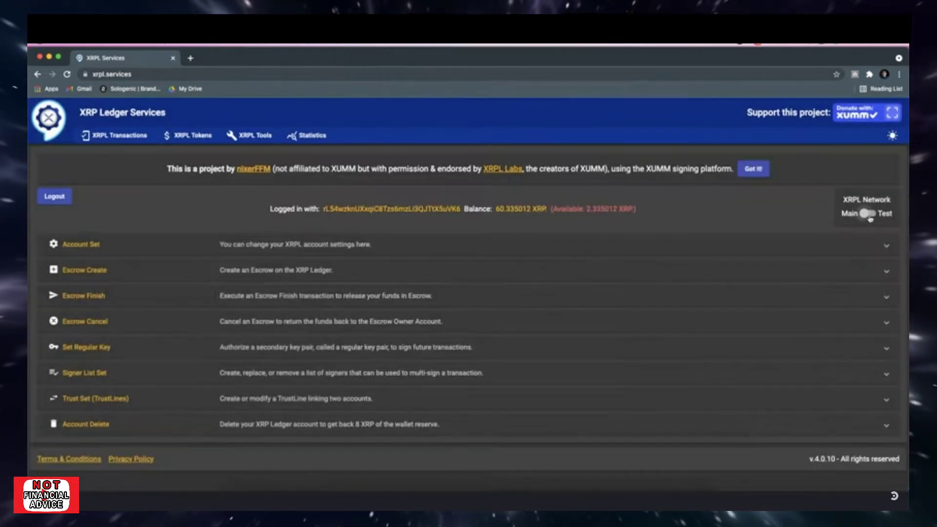
{"action": "left_click", "coordinate": [869, 213]}
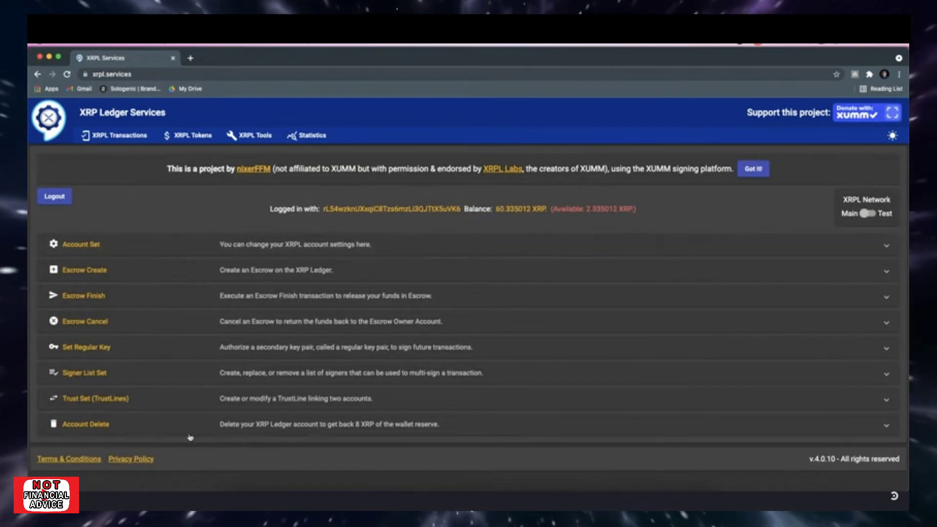
Open the TrustLine form and paste the Coreum issuer address from the note.
{"action": "left_click", "coordinate": [195, 398]}
{"action": "scroll", "coordinate": [195, 388], "scroll_direction": "down", "scroll_amount": 3}
{"action": "scroll", "coordinate": [195, 389], "scroll_direction": "down", "scroll_amount": 1}
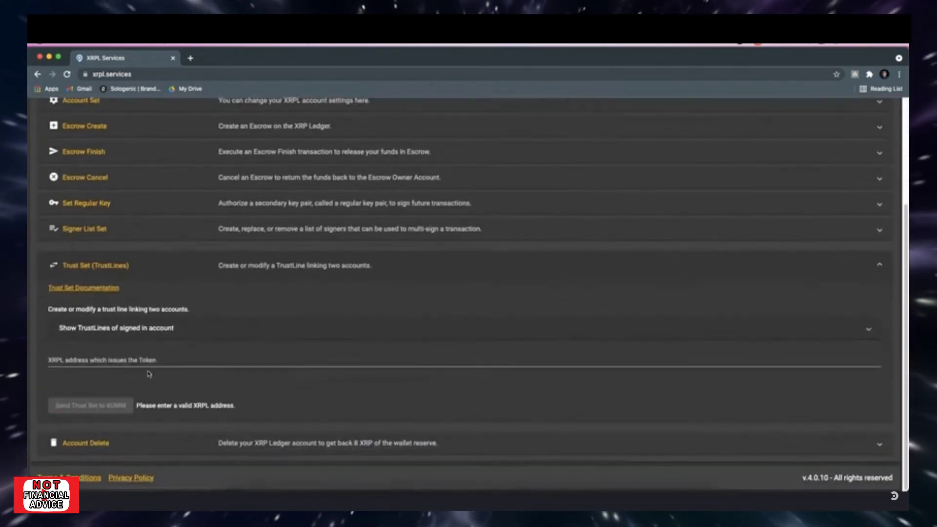
{"action": "left_click", "coordinate": [116, 360]}
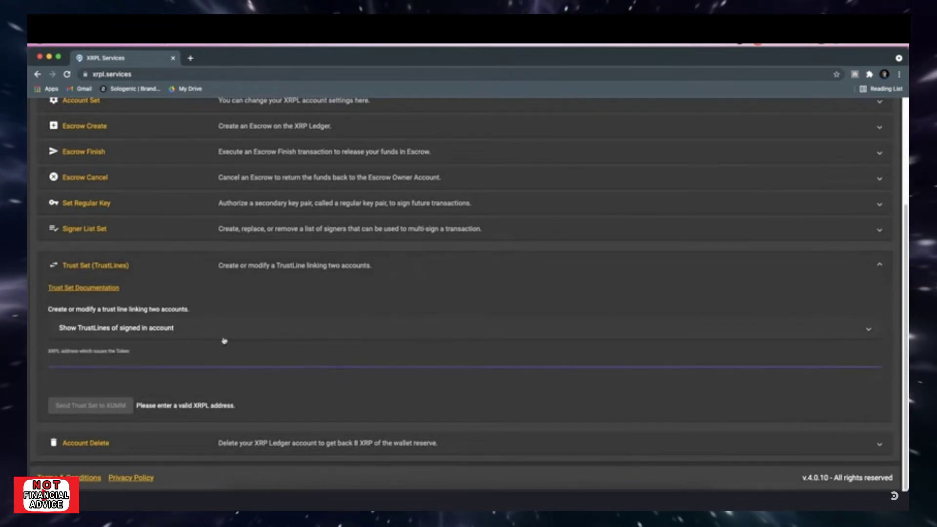
{"action": "left_click", "coordinate": [625, 481]}
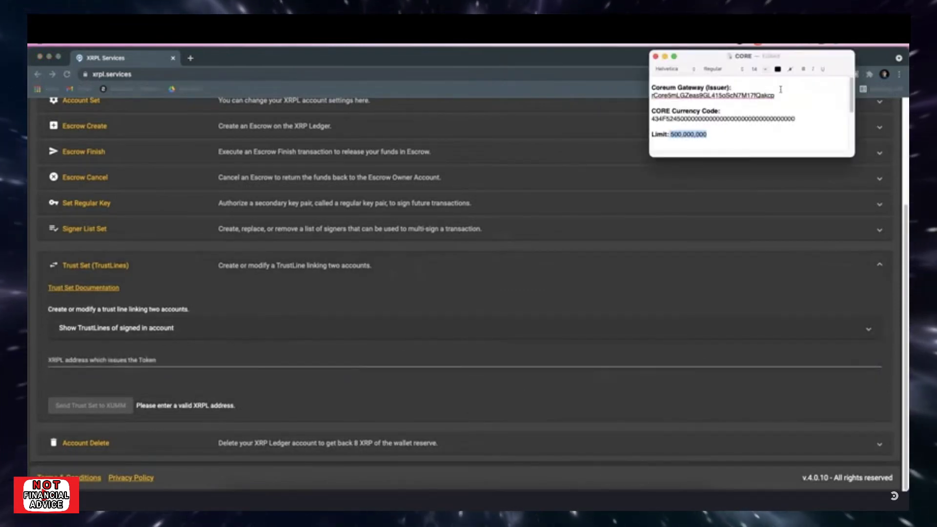
{"action": "triple_click", "coordinate": [718, 96]}
{"action": "left_click", "coordinate": [293, 360]}
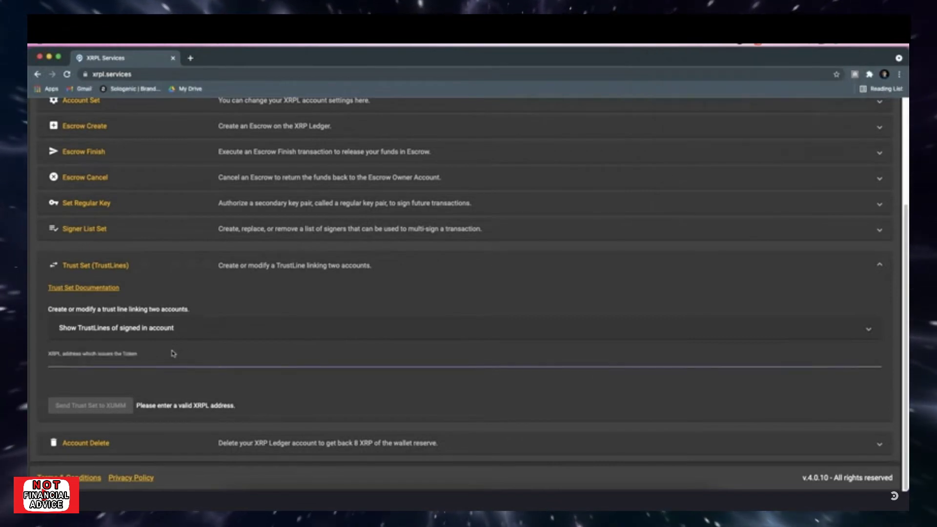
{"action": "key", "text": "super+v"}
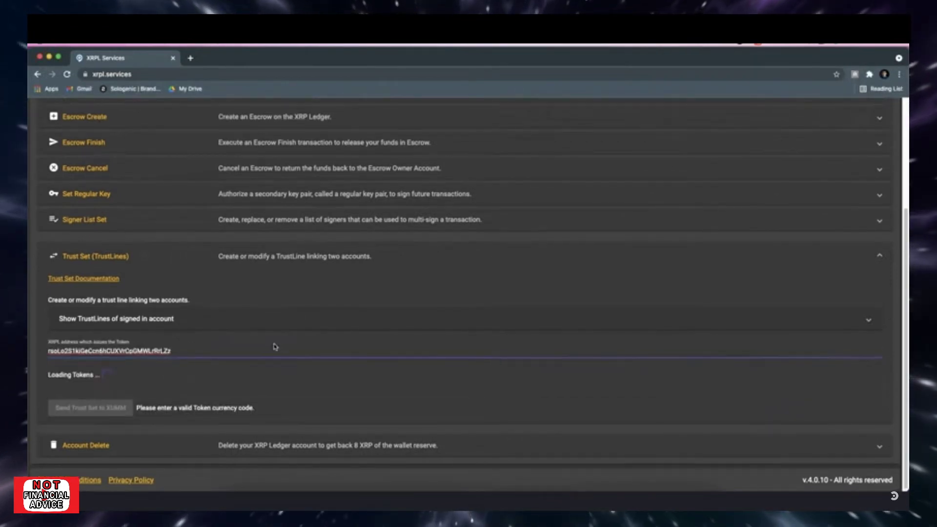
Choose the issuer's CORE token and send the trust set to XUMM for signing.
{"action": "left_click", "coordinate": [133, 417]}
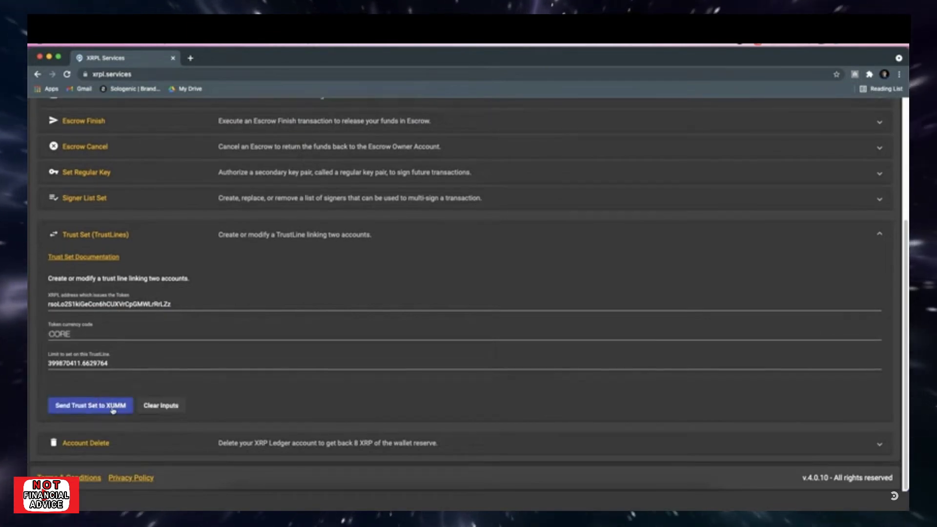
{"action": "left_click", "coordinate": [112, 407]}
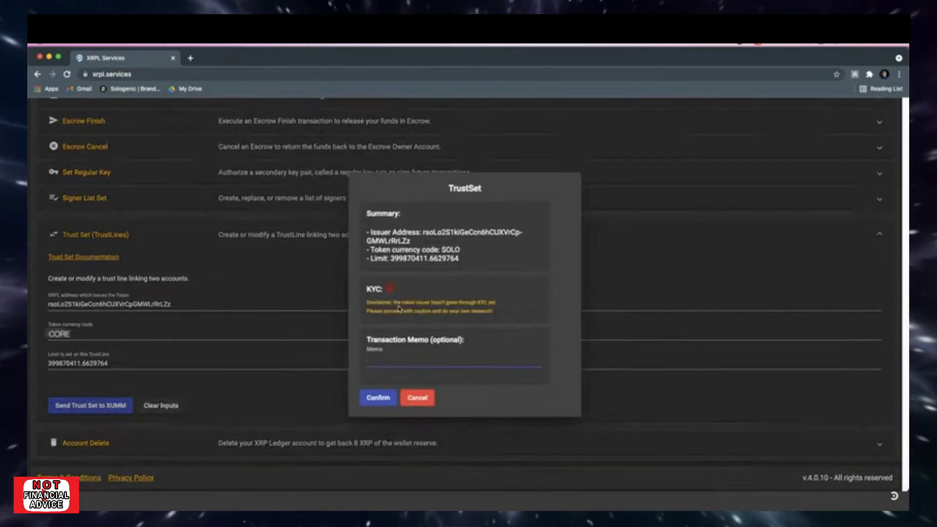
{"action": "left_click", "coordinate": [378, 398]}
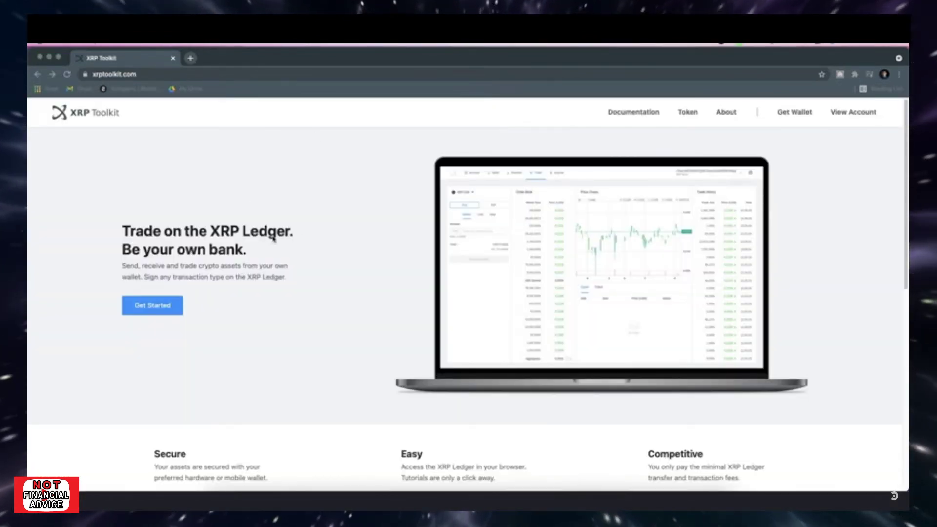
Connect a wallet in XRP Toolkit and open the account's trusted assets.
{"action": "left_click", "coordinate": [153, 306]}
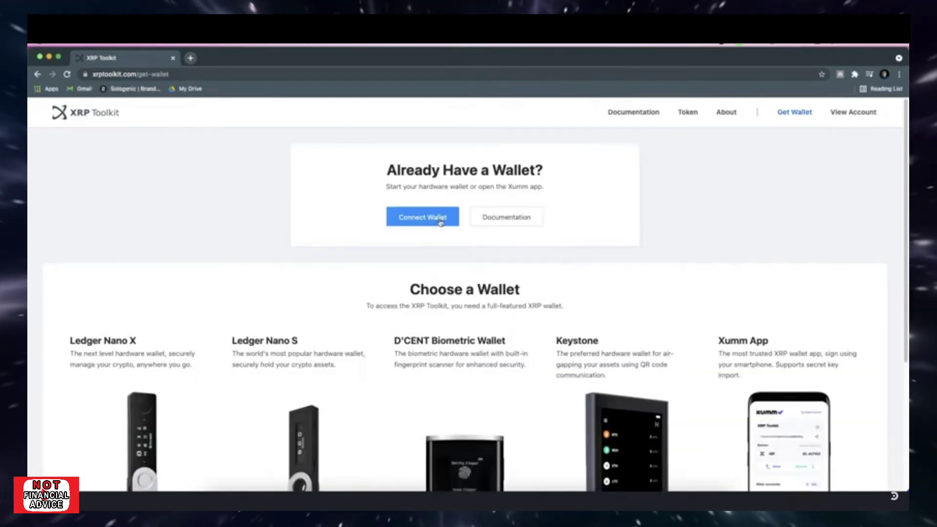
{"action": "left_click", "coordinate": [438, 220]}
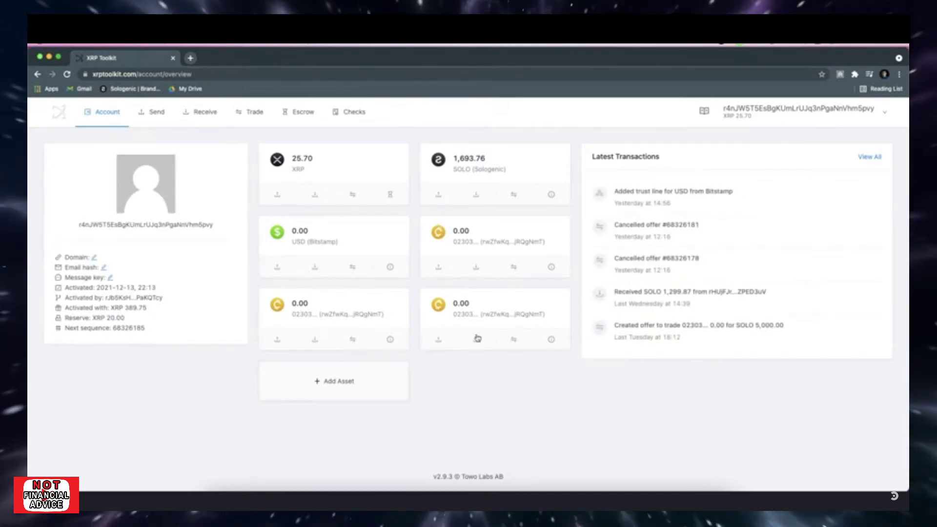
{"action": "left_click", "coordinate": [333, 381]}
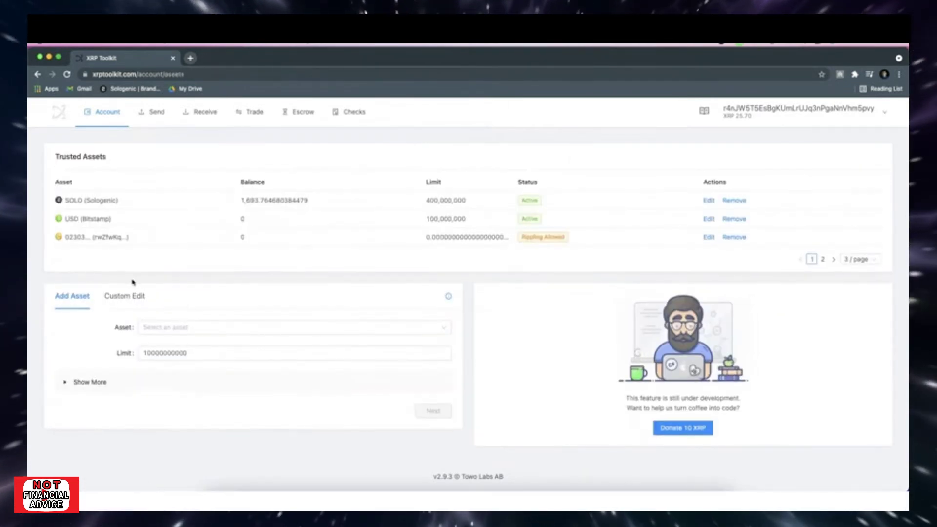
On the Custom tab, paste the Coreum gateway issuer address from the note.
{"action": "left_click", "coordinate": [125, 296]}
{"action": "left_click", "coordinate": [210, 329]}
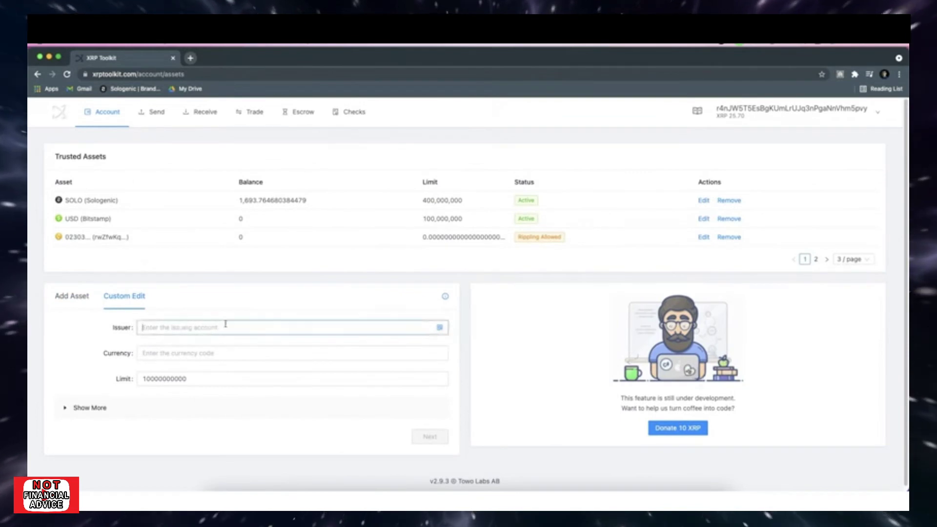
{"action": "key", "text": "super+Tab"}
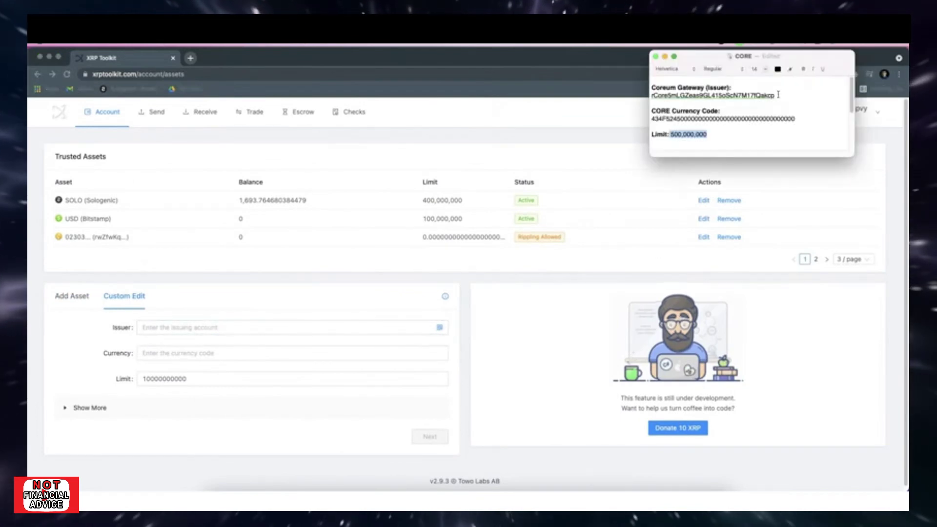
{"action": "left_click_drag", "start_coordinate": [778, 95], "coordinate": [653, 97]}
{"action": "key", "text": "super+c"}
{"action": "left_click", "coordinate": [210, 329]}
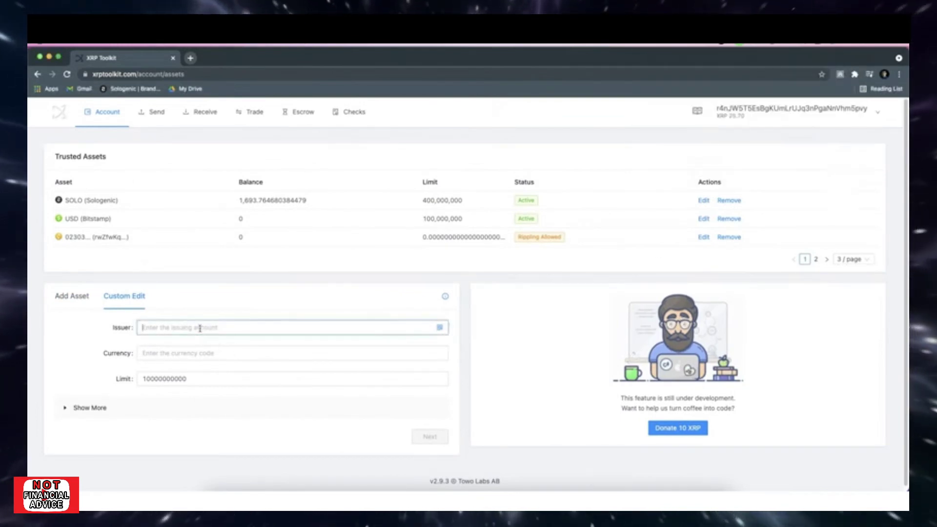
{"action": "key", "text": "super+v"}
{"action": "left_click", "coordinate": [208, 353]}
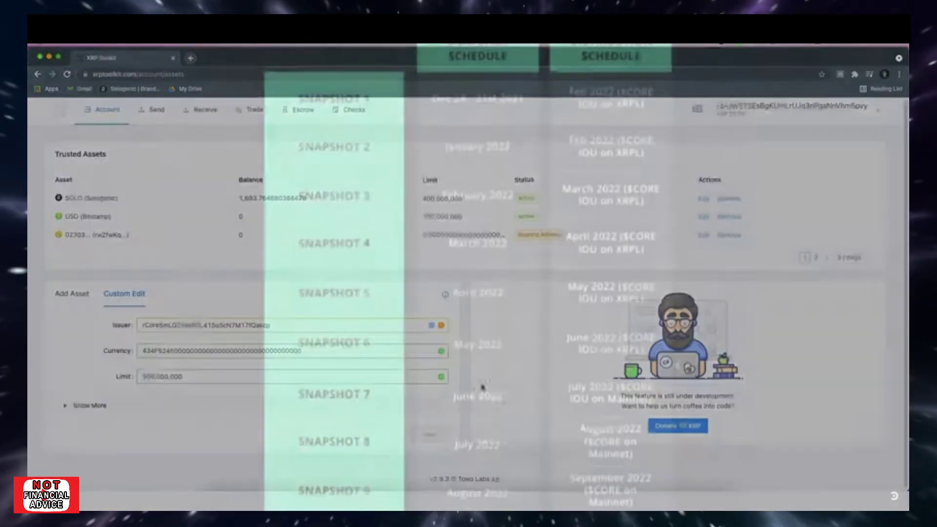
Pause the tutorial video and exit full screen to return to the article.
{"action": "key", "text": "space"}
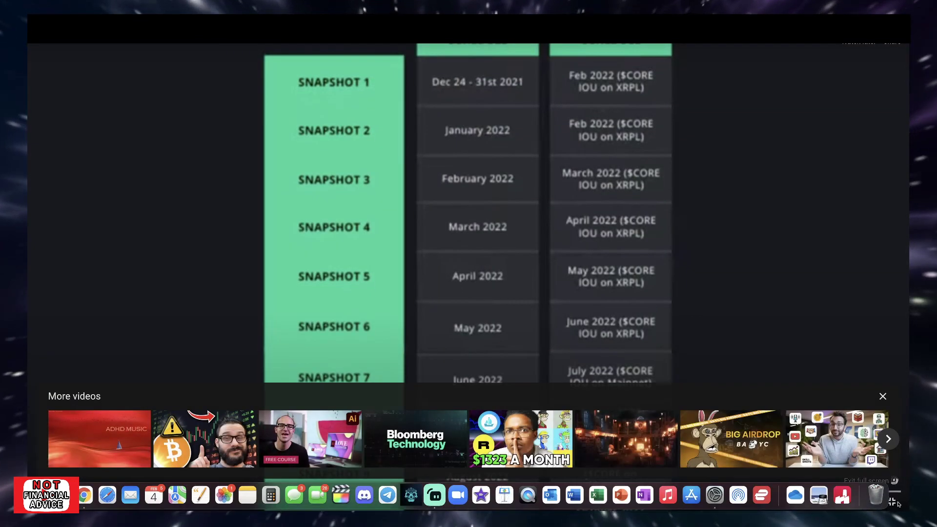
{"action": "left_click", "coordinate": [893, 502]}
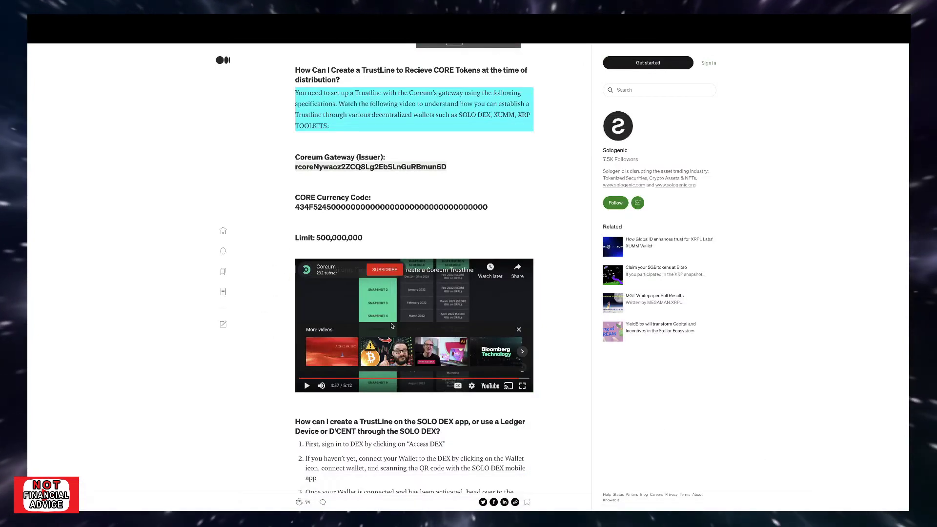
{"action": "scroll", "coordinate": [392, 325], "scroll_direction": "down", "scroll_amount": 3}
{"action": "scroll", "coordinate": [381, 292], "scroll_direction": "down", "scroll_amount": 3}
{"action": "scroll", "coordinate": [376, 280], "scroll_direction": "down", "scroll_amount": 2}
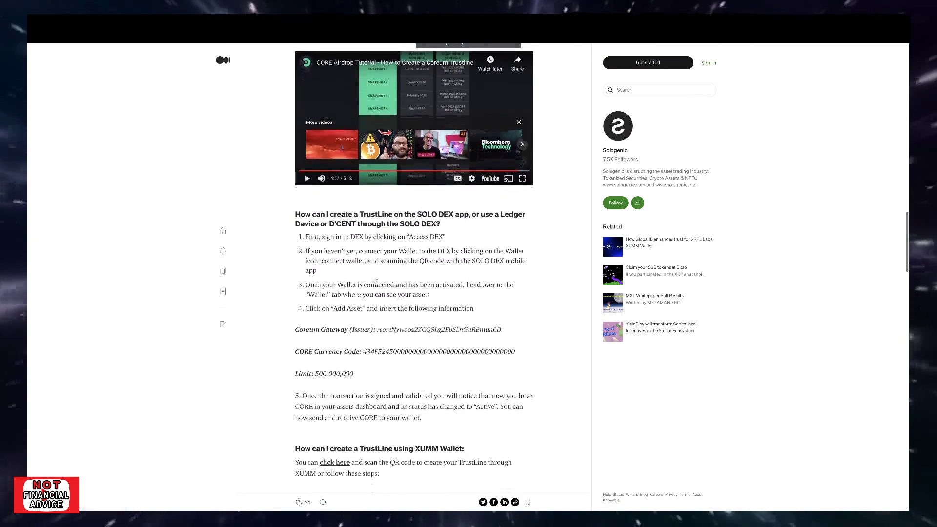
{"action": "scroll", "coordinate": [376, 279], "scroll_direction": "down", "scroll_amount": 1}
{"action": "scroll", "coordinate": [466, 195], "scroll_direction": "down", "scroll_amount": 1}
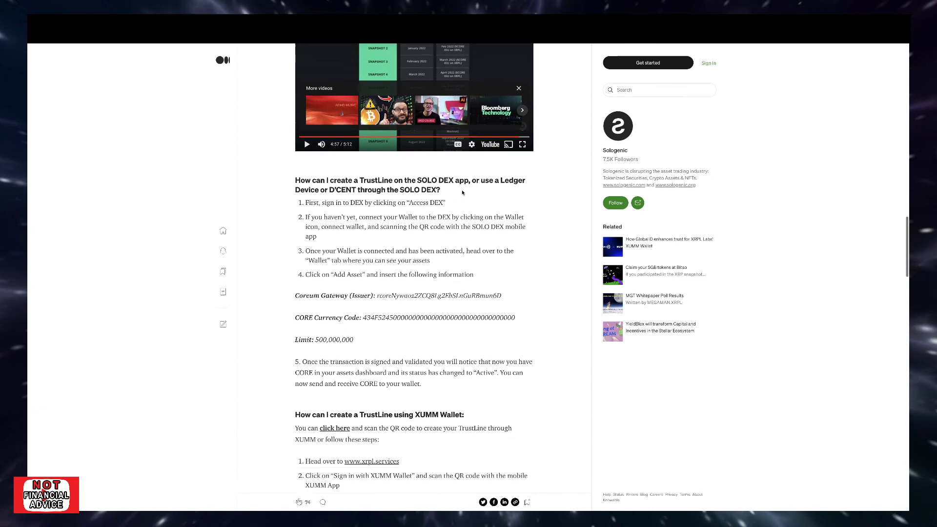
{"action": "scroll", "coordinate": [425, 214], "scroll_direction": "down", "scroll_amount": 1}
{"action": "scroll", "coordinate": [426, 214], "scroll_direction": "down", "scroll_amount": 1}
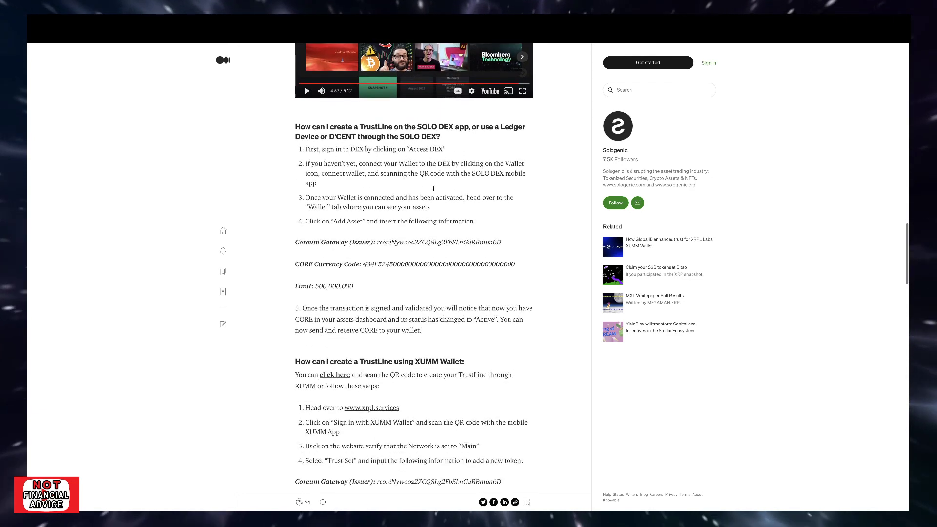
{"action": "scroll", "coordinate": [447, 184], "scroll_direction": "down", "scroll_amount": 1}
{"action": "scroll", "coordinate": [464, 151], "scroll_direction": "down", "scroll_amount": 1}
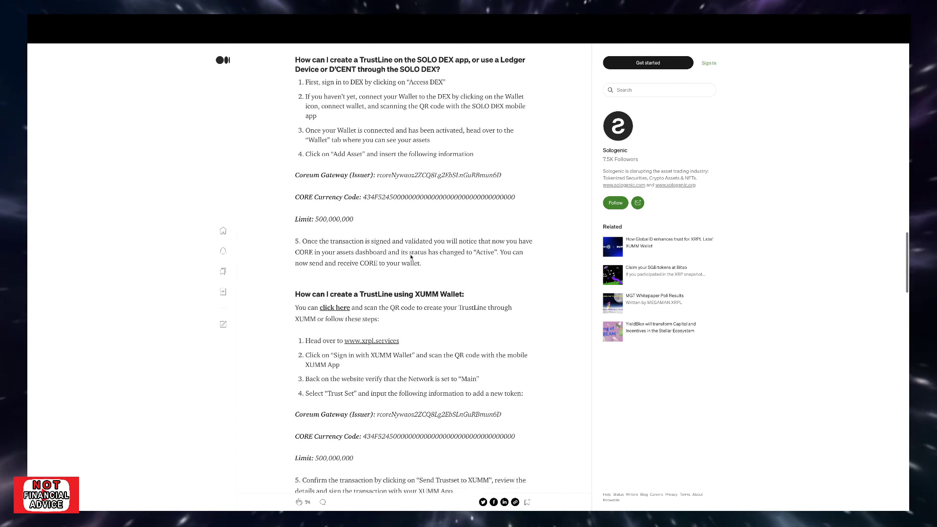
{"action": "scroll", "coordinate": [433, 293], "scroll_direction": "down", "scroll_amount": 1}
{"action": "scroll", "coordinate": [374, 255], "scroll_direction": "down", "scroll_amount": 1}
{"action": "scroll", "coordinate": [436, 228], "scroll_direction": "down", "scroll_amount": 1}
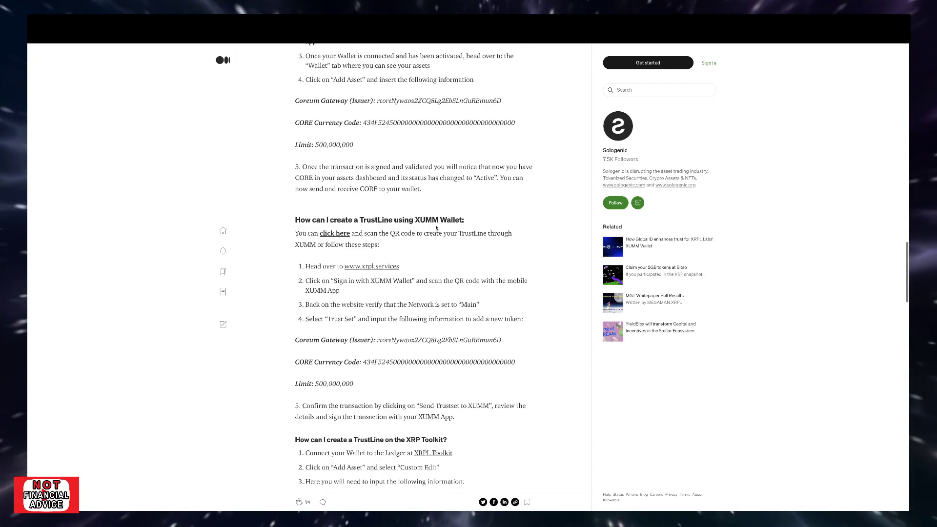
{"action": "scroll", "coordinate": [425, 245], "scroll_direction": "down", "scroll_amount": 2}
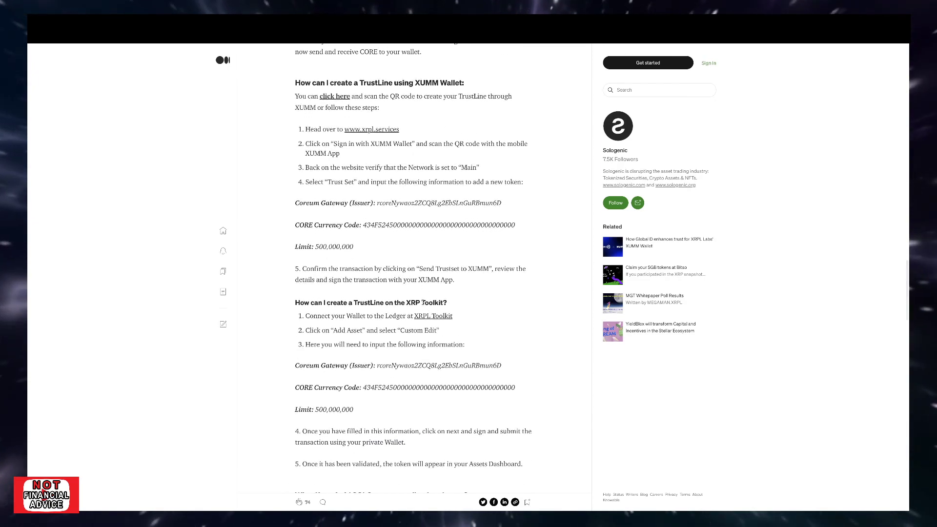
{"action": "scroll", "coordinate": [423, 293], "scroll_direction": "down", "scroll_amount": 1}
{"action": "scroll", "coordinate": [423, 306], "scroll_direction": "up", "scroll_amount": 2}
{"action": "scroll", "coordinate": [424, 306], "scroll_direction": "up", "scroll_amount": 2}
{"action": "scroll", "coordinate": [424, 305], "scroll_direction": "up", "scroll_amount": 1}
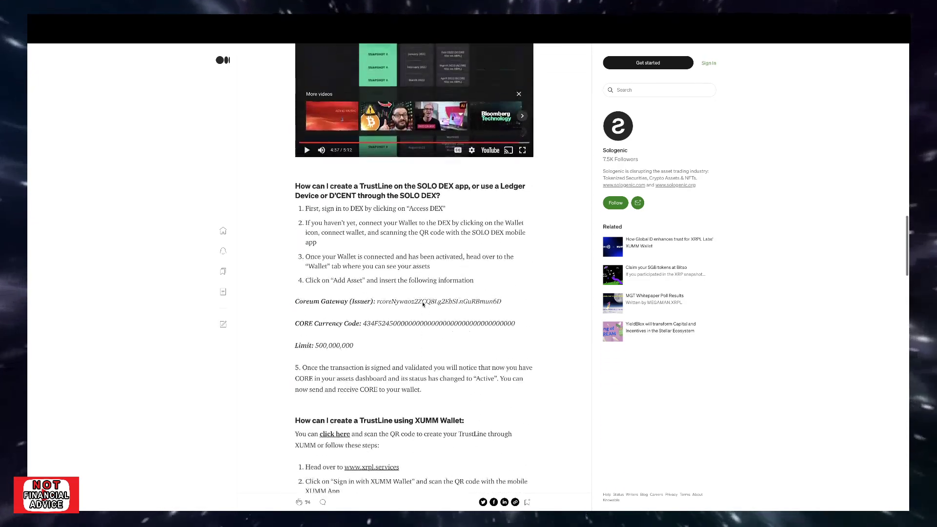
{"action": "scroll", "coordinate": [425, 306], "scroll_direction": "up", "scroll_amount": 1}
{"action": "scroll", "coordinate": [394, 300], "scroll_direction": "up", "scroll_amount": 1}
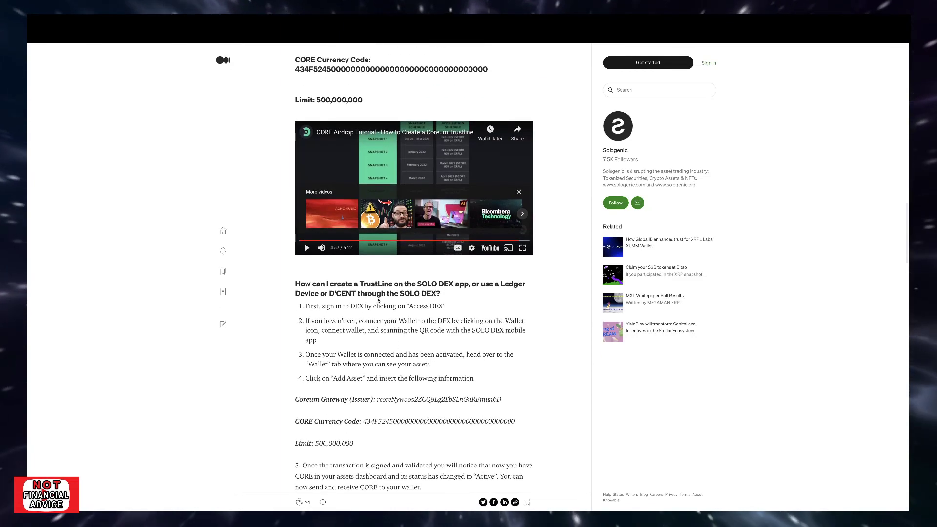
{"action": "scroll", "coordinate": [379, 299], "scroll_direction": "up", "scroll_amount": 3}
{"action": "scroll", "coordinate": [378, 300], "scroll_direction": "up", "scroll_amount": 2}
{"action": "scroll", "coordinate": [378, 300], "scroll_direction": "up", "scroll_amount": 3}
{"action": "scroll", "coordinate": [377, 297], "scroll_direction": "up", "scroll_amount": 3}
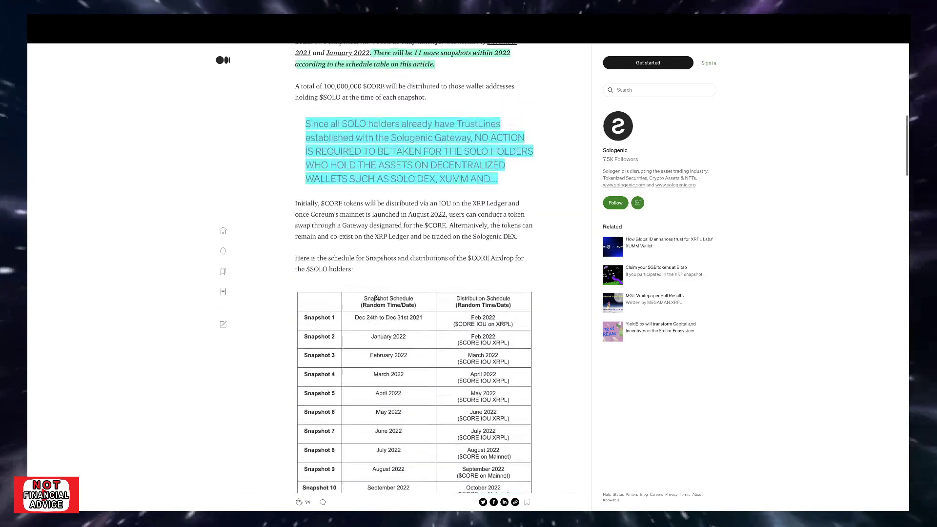
{"action": "scroll", "coordinate": [378, 297], "scroll_direction": "up", "scroll_amount": 3}
{"action": "scroll", "coordinate": [376, 297], "scroll_direction": "up", "scroll_amount": 3}
{"action": "scroll", "coordinate": [377, 297], "scroll_direction": "up", "scroll_amount": 3}
{"action": "scroll", "coordinate": [379, 300], "scroll_direction": "up", "scroll_amount": 2}
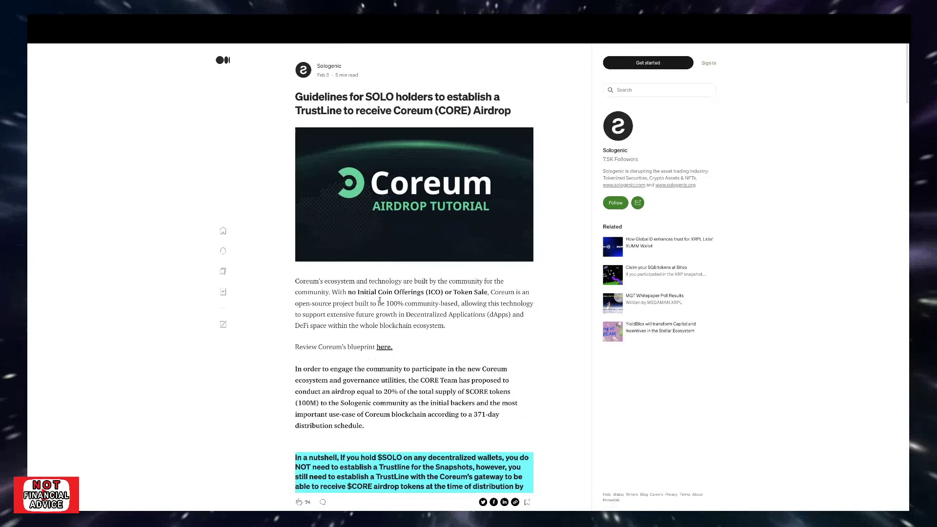